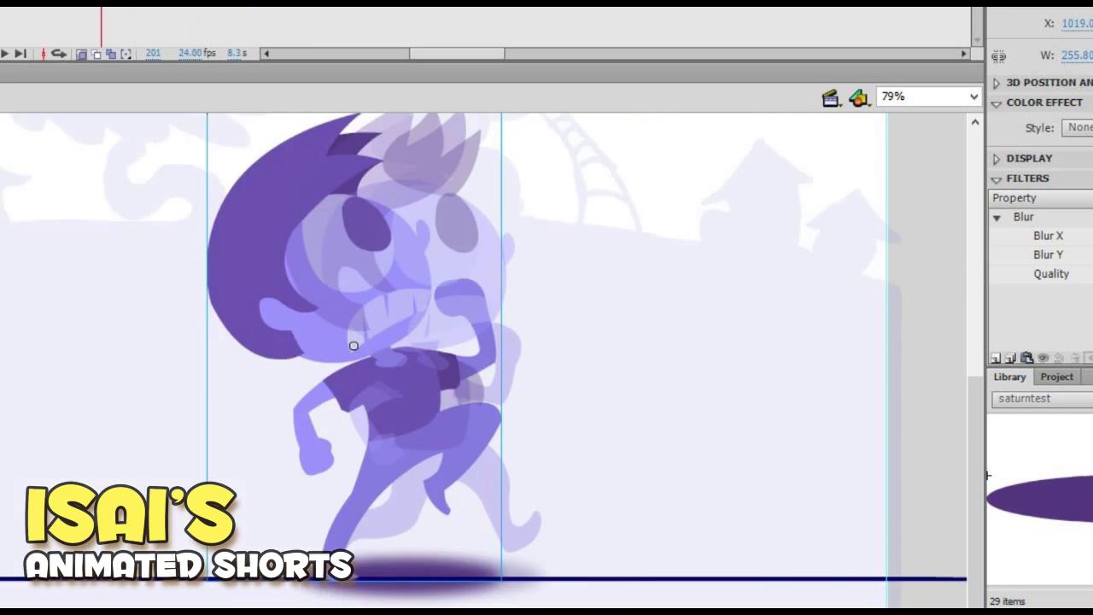
# Step: Step frame by frame from frame 201 through the character's run, checking the poses and ground shadow against the onion skins
pyautogui.press('.')
pyautogui.press('.')
pyautogui.press('.')
pyautogui.press('.')
pyautogui.press('.')
pyautogui.press('.')
pyautogui.press('.')
pyautogui.press('.')
pyautogui.press('.')
pyautogui.press('.')
pyautogui.press('.')
pyautogui.press('.')
pyautogui.press('.')
pyautogui.press('.')
pyautogui.press('.')
pyautogui.press('.')
pyautogui.press('.')
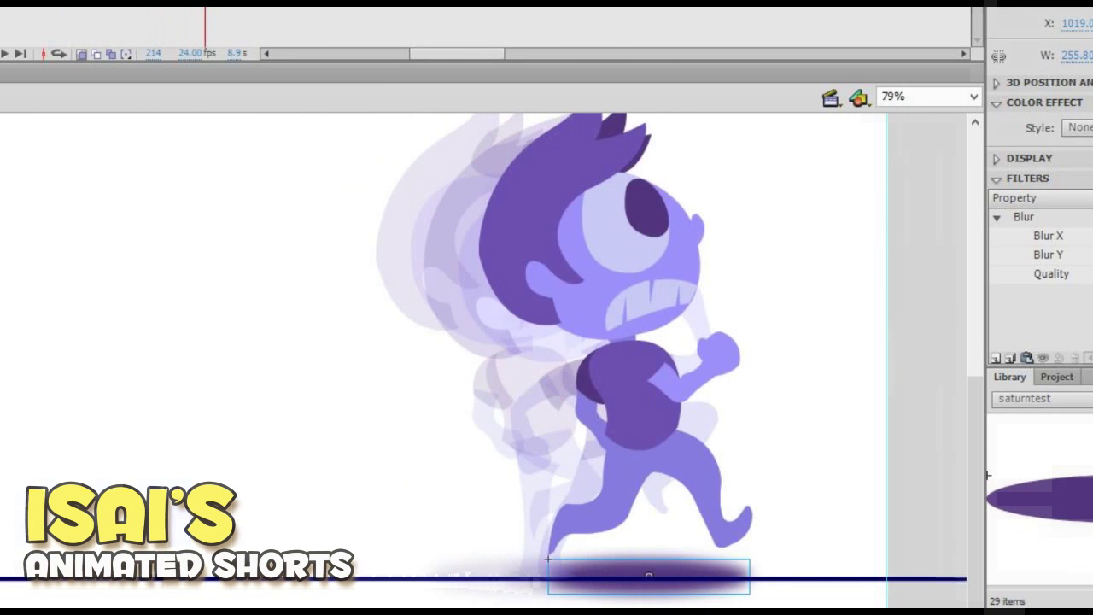
pyautogui.press('.')
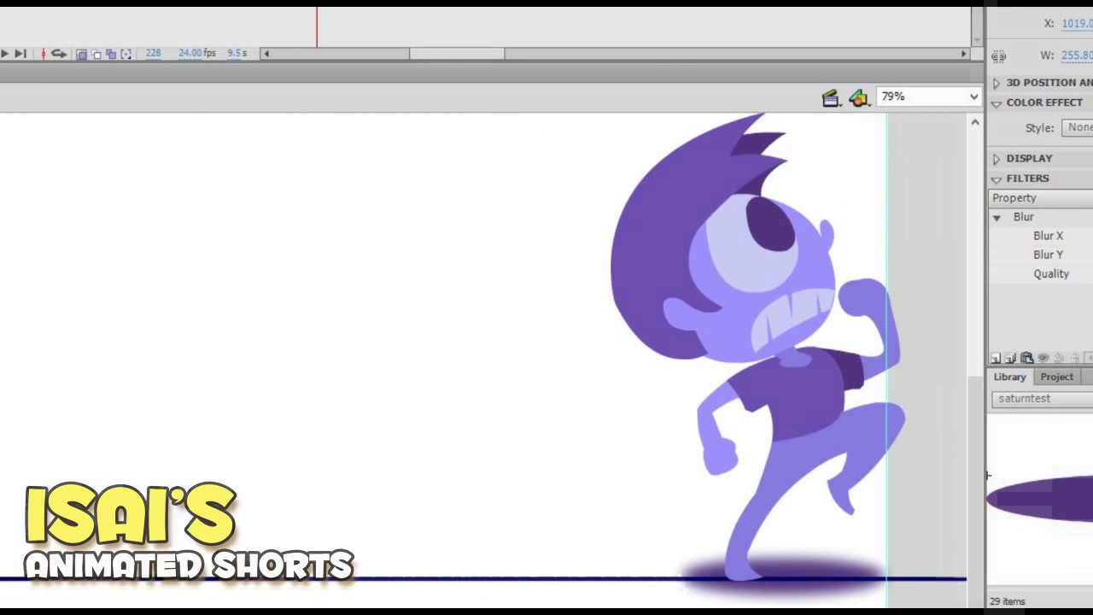
pyautogui.press(',')
pyautogui.press(',')
pyautogui.press(',')
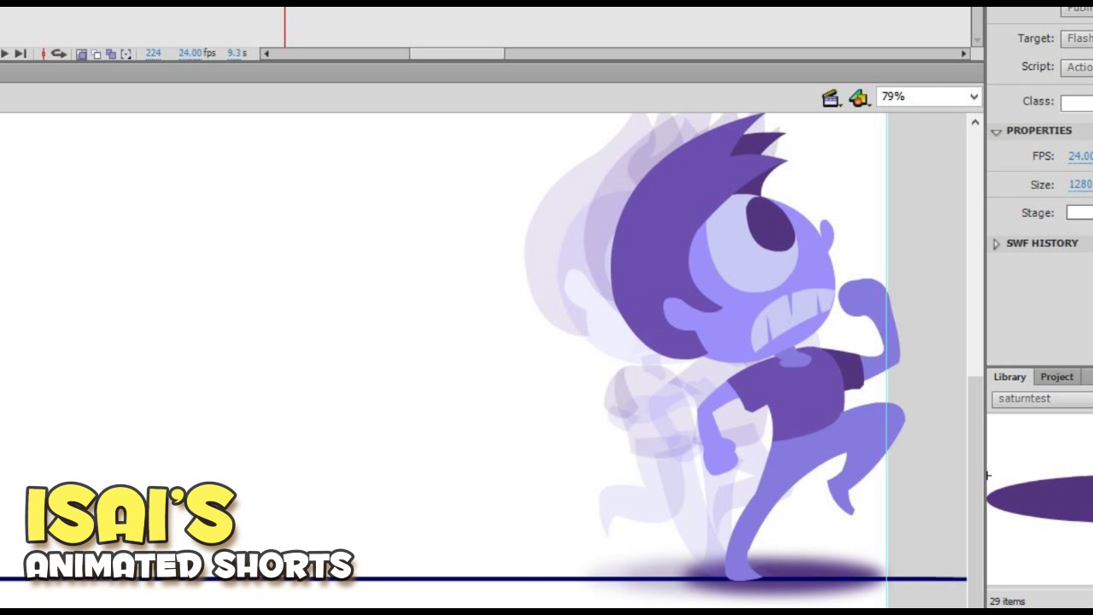
# Step: Turn off onion skinning and play the run animation from frame 199
pyautogui.hotkey('alt', 'shift', 'o')
pyautogui.click(84, 26)
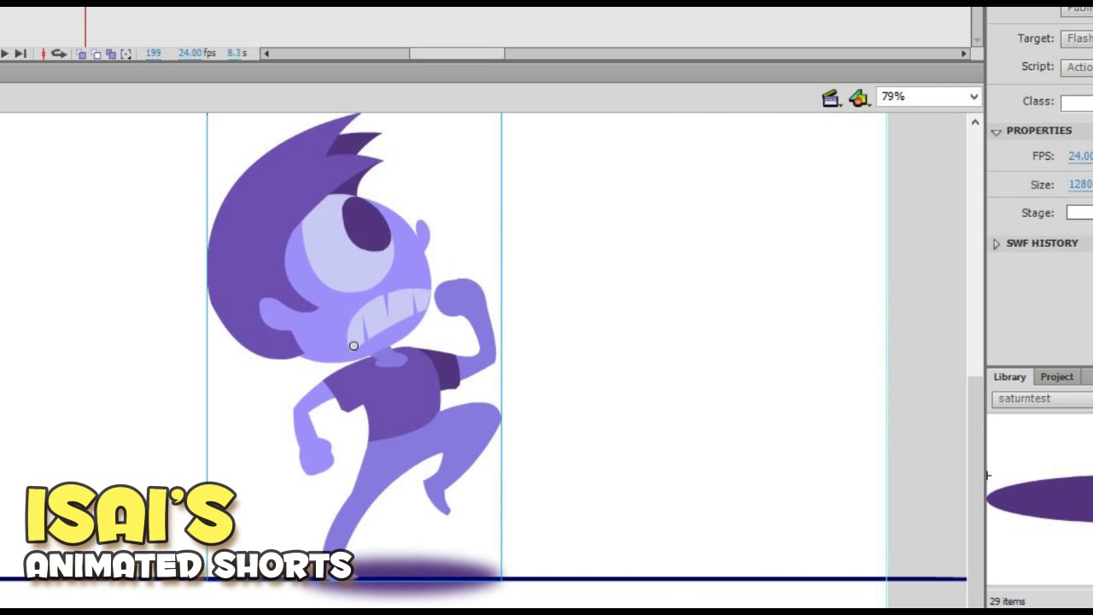
pyautogui.press('Return')
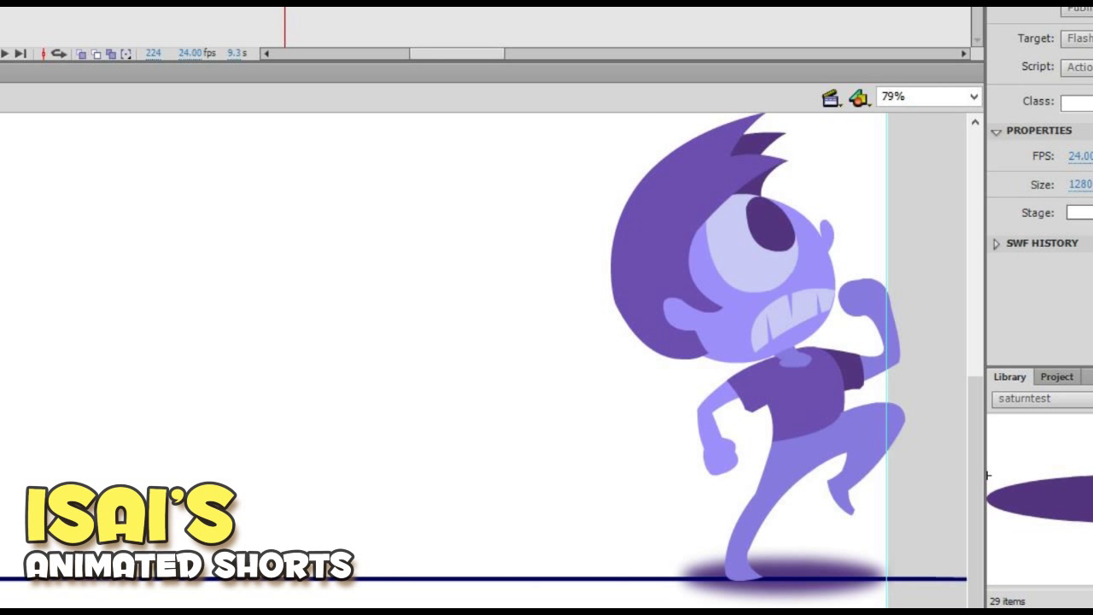
# Step: Draw light blue tear drops under the character's eye and trailing behind the head on frame 224
pyautogui.press('y')
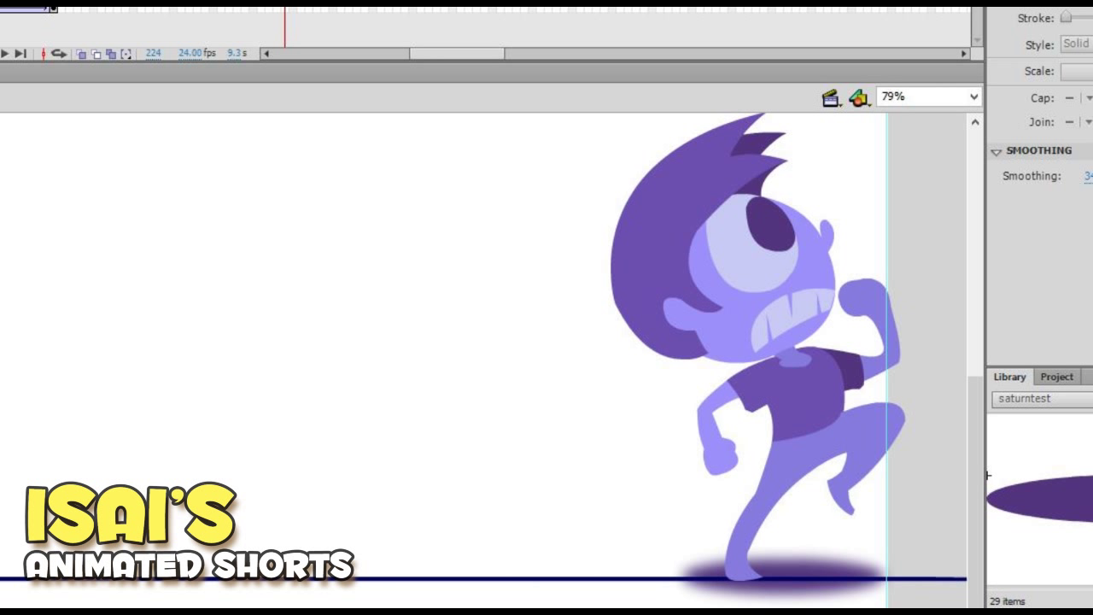
pyautogui.press('v')
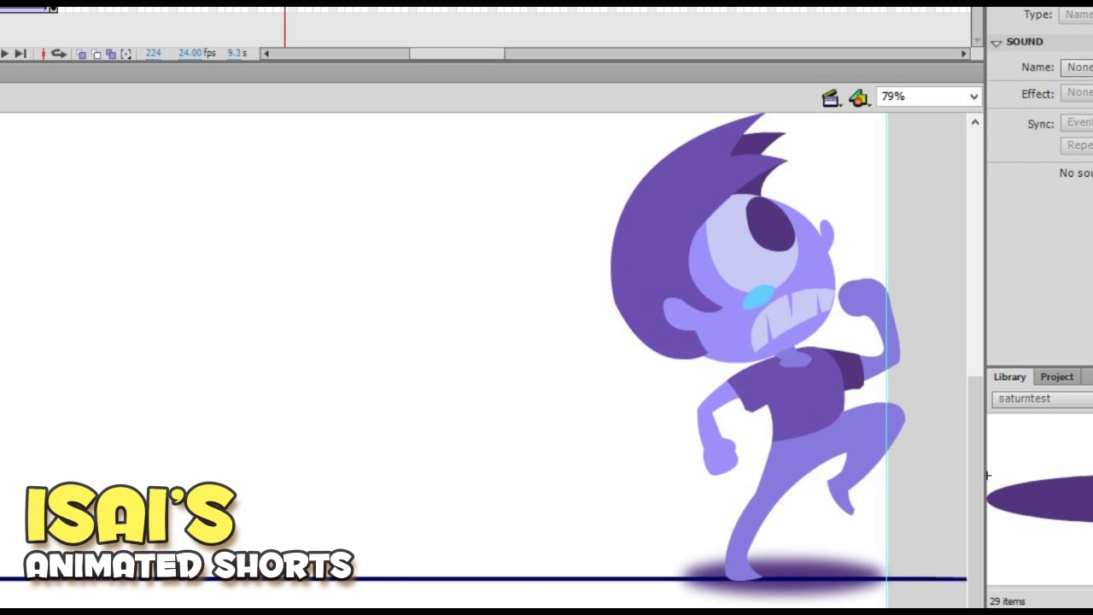
pyautogui.press('y')
pyautogui.moveTo(706, 323); pyautogui.dragTo(708, 338)
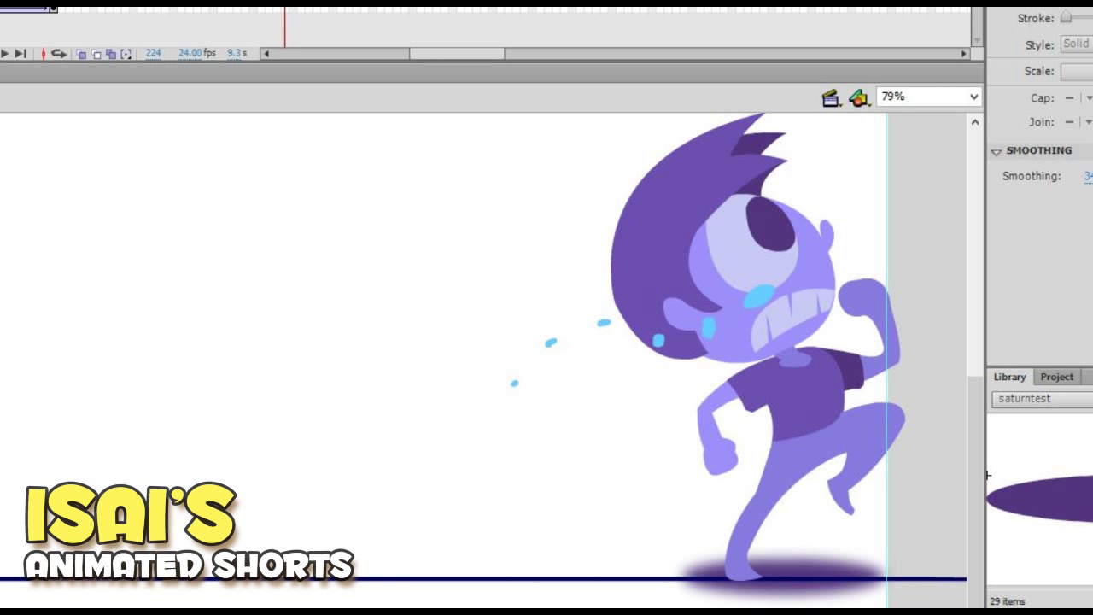
# Step: Handwrite "THANKS" in light blue capital strokes on the empty stage area beside the character's head
pyautogui.moveTo(68, 193); pyautogui.dragTo(74, 265)
pyautogui.hotkey('ctrl', 'z')
pyautogui.moveTo(43, 209)
pyautogui.mouseDown()
pyautogui.moveTo(141, 193)
pyautogui.moveTo(107, 272)
pyautogui.mouseUp()
pyautogui.moveTo(162, 193); pyautogui.dragTo(168, 261)
pyautogui.moveTo(169, 232)
pyautogui.mouseDown()
pyautogui.moveTo(222, 218)
pyautogui.moveTo(224, 266)
pyautogui.mouseUp()
pyautogui.moveTo(245, 271)
pyautogui.mouseDown()
pyautogui.moveTo(258, 214)
pyautogui.moveTo(304, 278)
pyautogui.mouseUp()
pyautogui.moveTo(256, 247); pyautogui.dragTo(308, 239)
pyautogui.moveTo(324, 282)
pyautogui.mouseDown()
pyautogui.moveTo(319, 187)
pyautogui.moveTo(365, 181)
pyautogui.moveTo(395, 275)
pyautogui.mouseUp()
pyautogui.moveTo(449, 186)
pyautogui.mouseDown()
pyautogui.moveTo(401, 227)
pyautogui.moveTo(461, 273)
pyautogui.mouseUp()
pyautogui.moveTo(530, 181)
pyautogui.mouseDown()
pyautogui.moveTo(552, 245)
pyautogui.moveTo(480, 271)
pyautogui.mouseUp()
# Step: Handwrite "FOR" in light blue capitals below the word "THANKS"
pyautogui.moveTo(34, 328)
pyautogui.mouseDown()
pyautogui.moveTo(29, 414)
pyautogui.moveTo(53, 337)
pyautogui.moveTo(123, 343)
pyautogui.mouseUp()
pyautogui.moveTo(16, 376); pyautogui.dragTo(102, 381)
pyautogui.moveTo(149, 369)
pyautogui.mouseDown()
pyautogui.moveTo(158, 418)
pyautogui.moveTo(137, 350)
pyautogui.mouseUp()
pyautogui.moveTo(207, 352); pyautogui.dragTo(194, 431)
pyautogui.moveTo(210, 359)
pyautogui.mouseDown()
pyautogui.moveTo(224, 391)
pyautogui.moveTo(277, 437)
pyautogui.mouseUp()
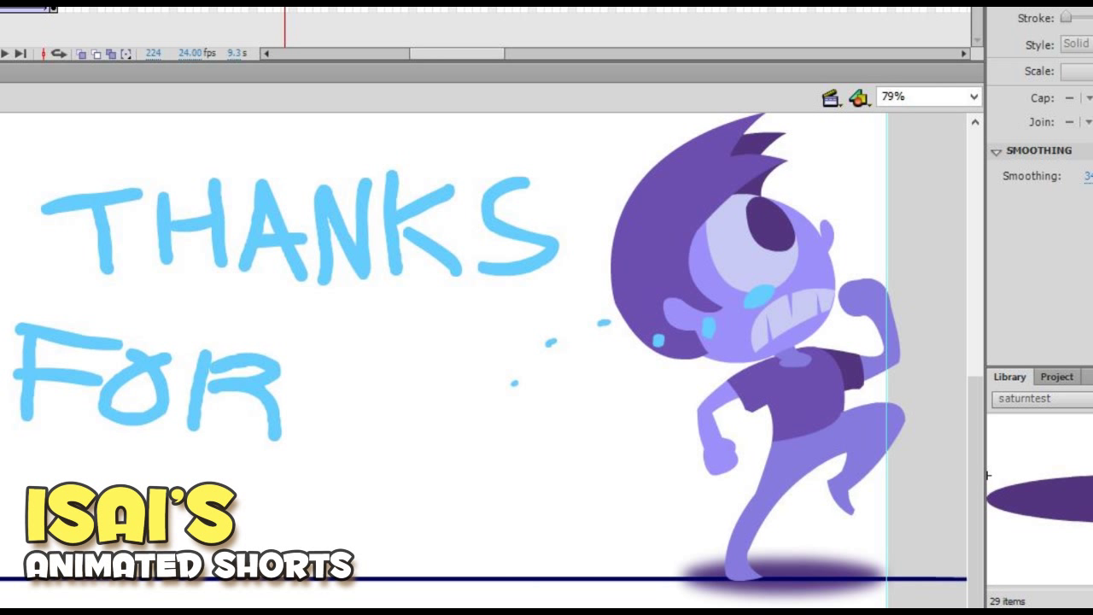
# Step: Handwrite "WATCHING" in light blue capitals below "FOR", just above the ground line
pyautogui.moveTo(109, 453); pyautogui.dragTo(137, 493)
pyautogui.moveTo(147, 447)
pyautogui.mouseDown()
pyautogui.moveTo(195, 463)
pyautogui.moveTo(256, 551)
pyautogui.mouseUp()
pyautogui.moveTo(226, 507); pyautogui.dragTo(269, 507)
pyautogui.moveTo(294, 461); pyautogui.dragTo(298, 546)
pyautogui.moveTo(260, 465)
pyautogui.mouseDown()
pyautogui.moveTo(354, 457)
pyautogui.moveTo(334, 538)
pyautogui.mouseUp()
pyautogui.moveTo(388, 465)
pyautogui.mouseDown()
pyautogui.moveTo(350, 512)
pyautogui.moveTo(395, 534)
pyautogui.mouseUp()
pyautogui.moveTo(410, 456)
pyautogui.mouseDown()
pyautogui.moveTo(411, 536)
pyautogui.moveTo(459, 495)
pyautogui.mouseUp()
pyautogui.moveTo(461, 449); pyautogui.dragTo(462, 542)
pyautogui.moveTo(495, 454); pyautogui.dragTo(491, 532)
pyautogui.moveTo(543, 445)
pyautogui.mouseDown()
pyautogui.moveTo(536, 519)
pyautogui.moveTo(571, 528)
pyautogui.moveTo(591, 452)
pyautogui.mouseUp()
pyautogui.moveTo(659, 461)
pyautogui.mouseDown()
pyautogui.moveTo(649, 516)
pyautogui.moveTo(719, 505)
pyautogui.mouseUp()
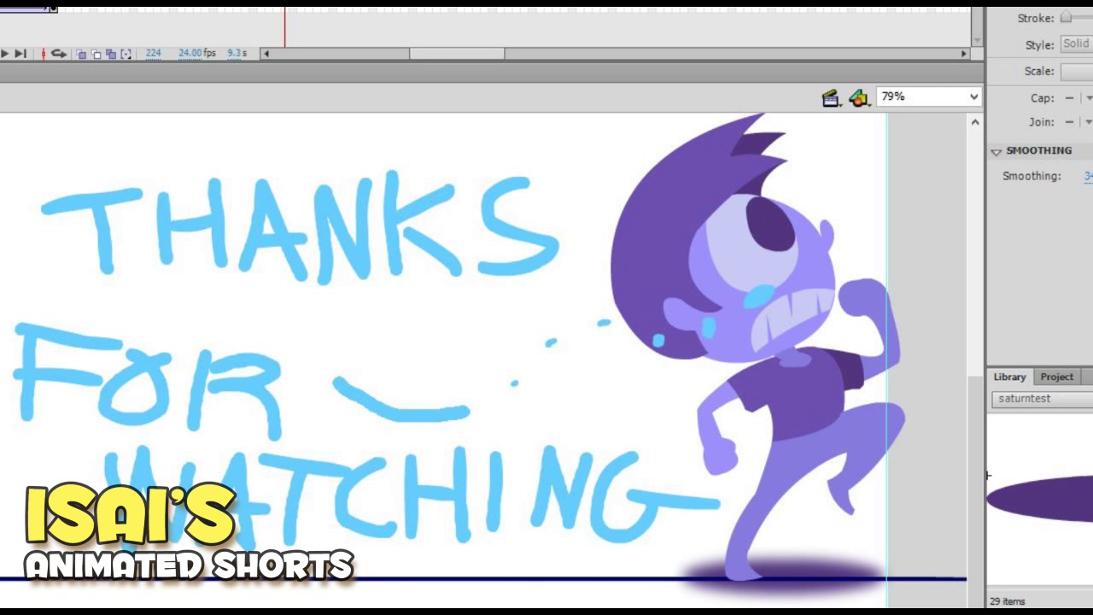